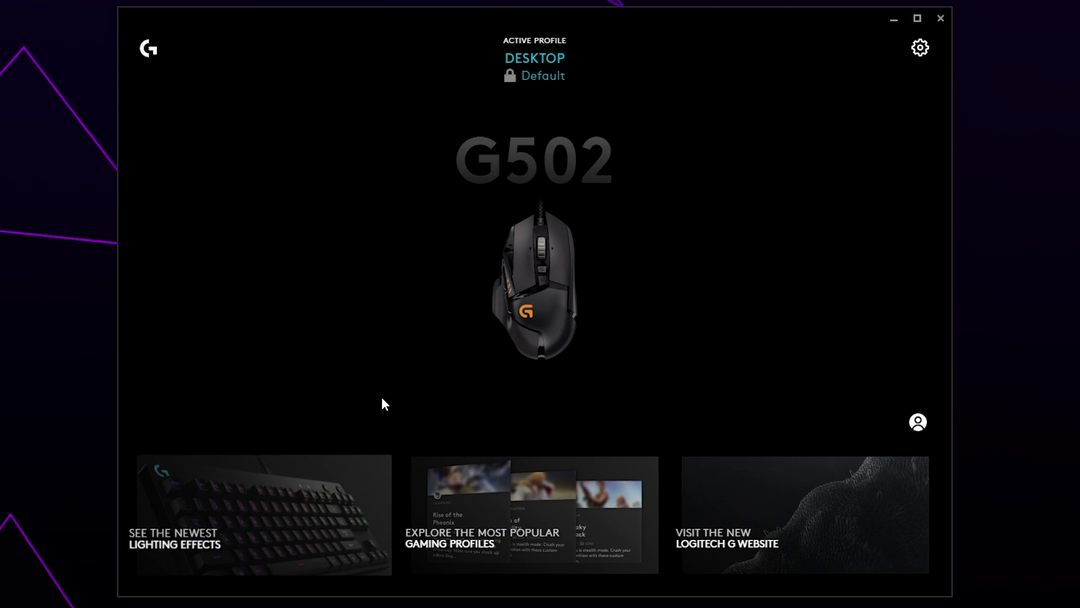
From the G502 mouse's Assignments macro list, begin a new macro to bring up its naming prompt.
{"action": "left_click", "coordinate": [510, 297]}
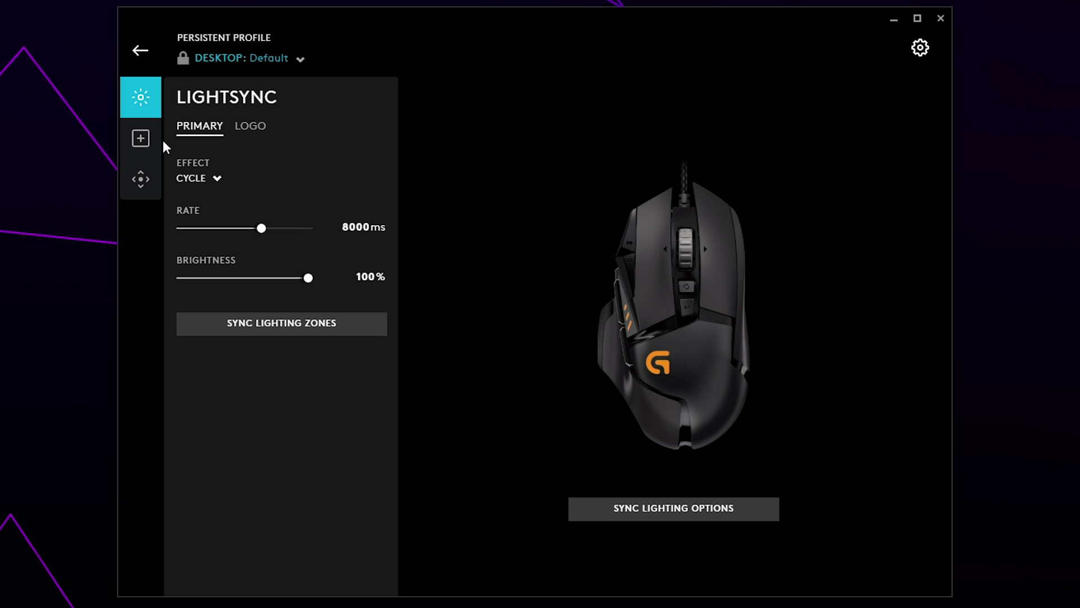
{"action": "left_click", "coordinate": [142, 141]}
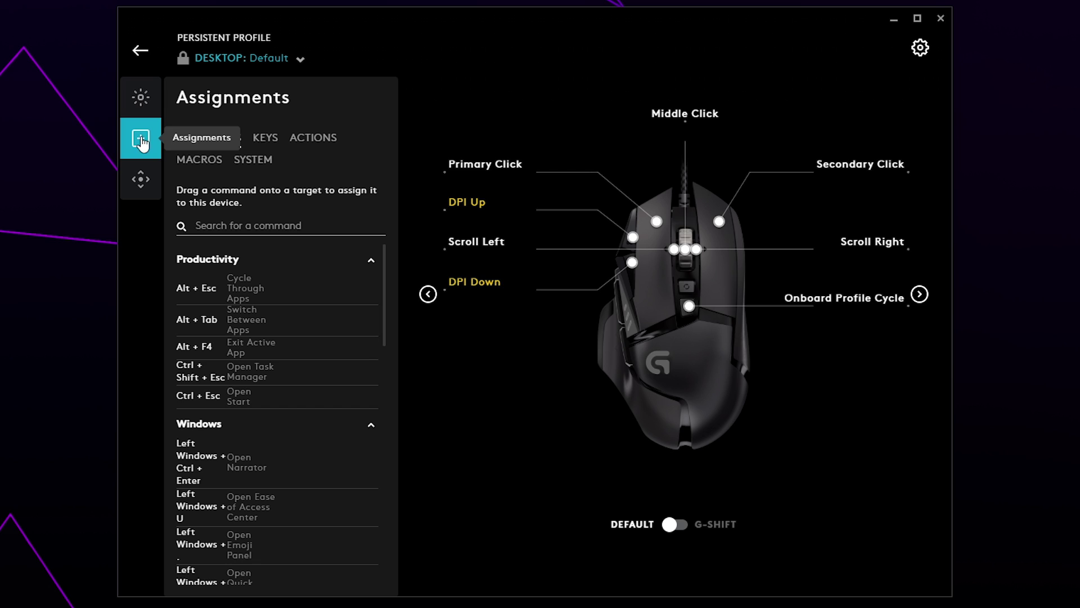
{"action": "left_click", "coordinate": [196, 160]}
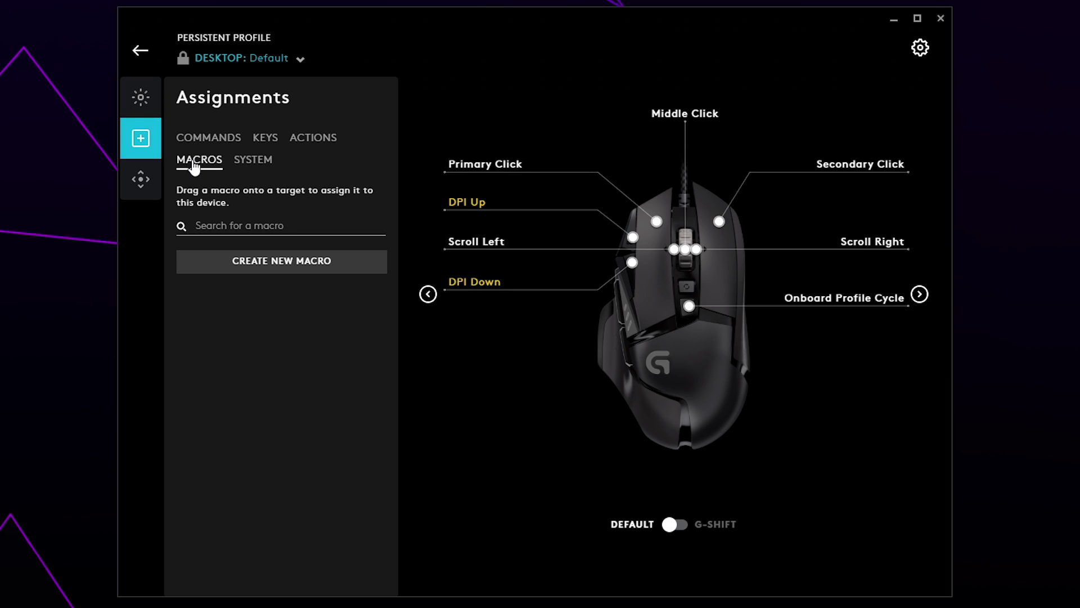
Name the new G502 macro 'double click' and set it to No Repeat.
{"action": "left_click", "coordinate": [278, 264]}
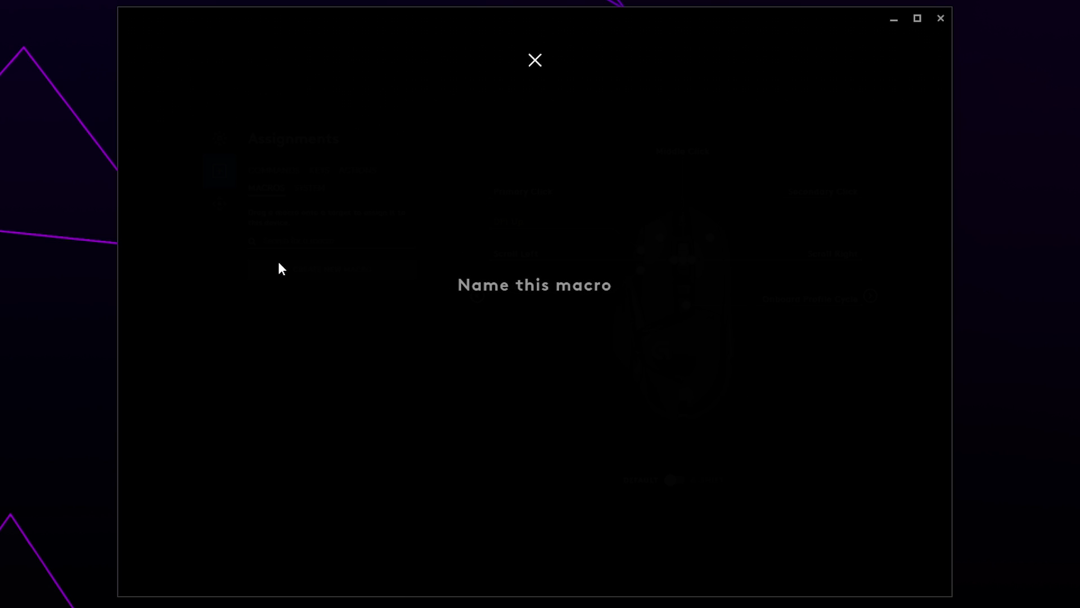
{"action": "type", "text": "double click"}
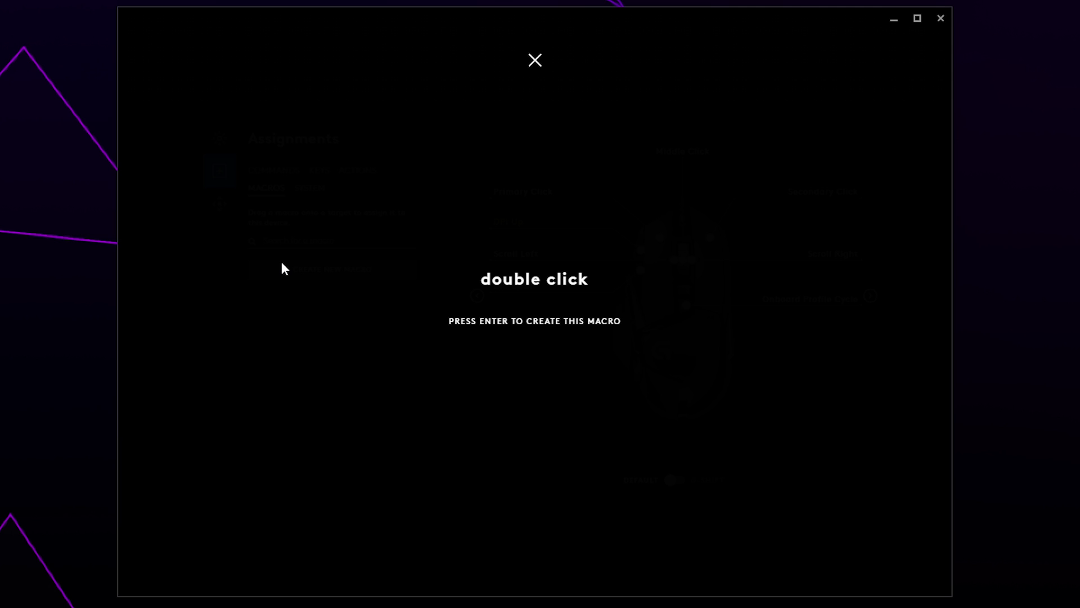
{"action": "key", "text": "Return"}
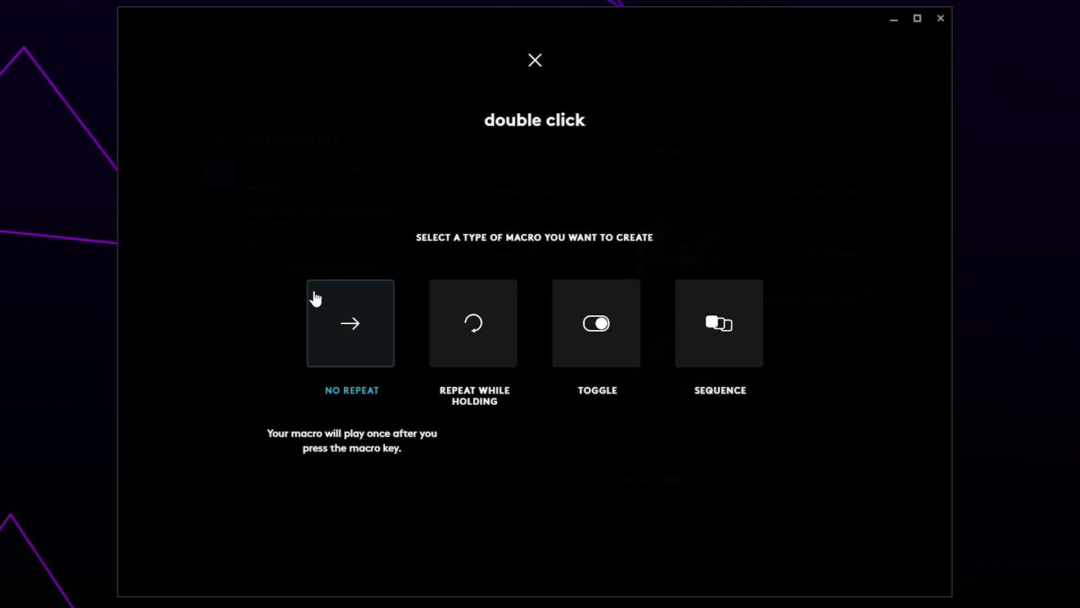
{"action": "left_click", "coordinate": [328, 314]}
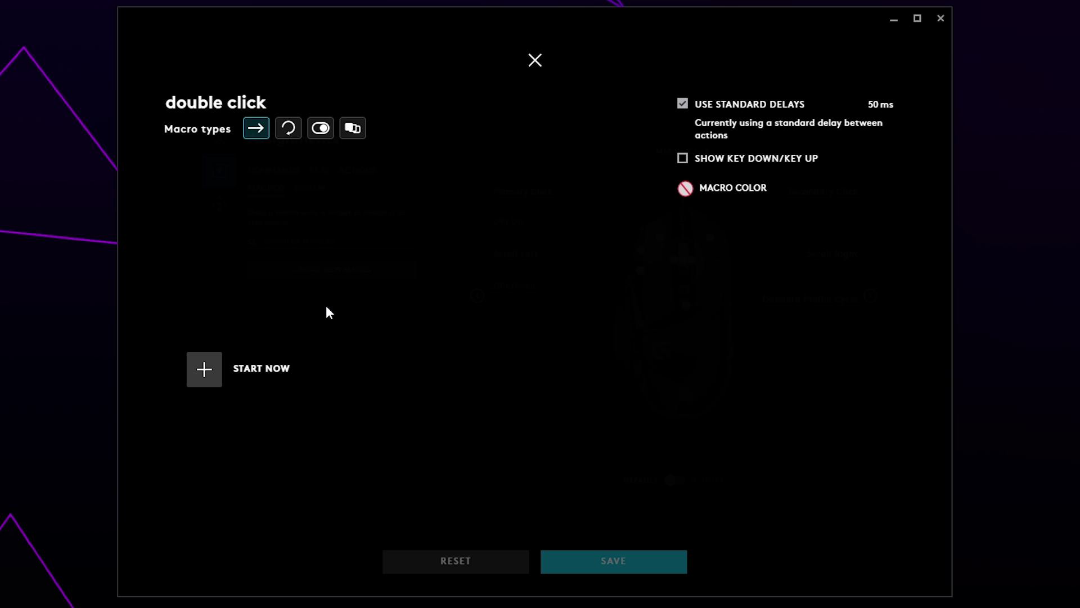
Record two left mouse clicks as the 'double click' macro's steps, then stop recording.
{"action": "left_click", "coordinate": [208, 376]}
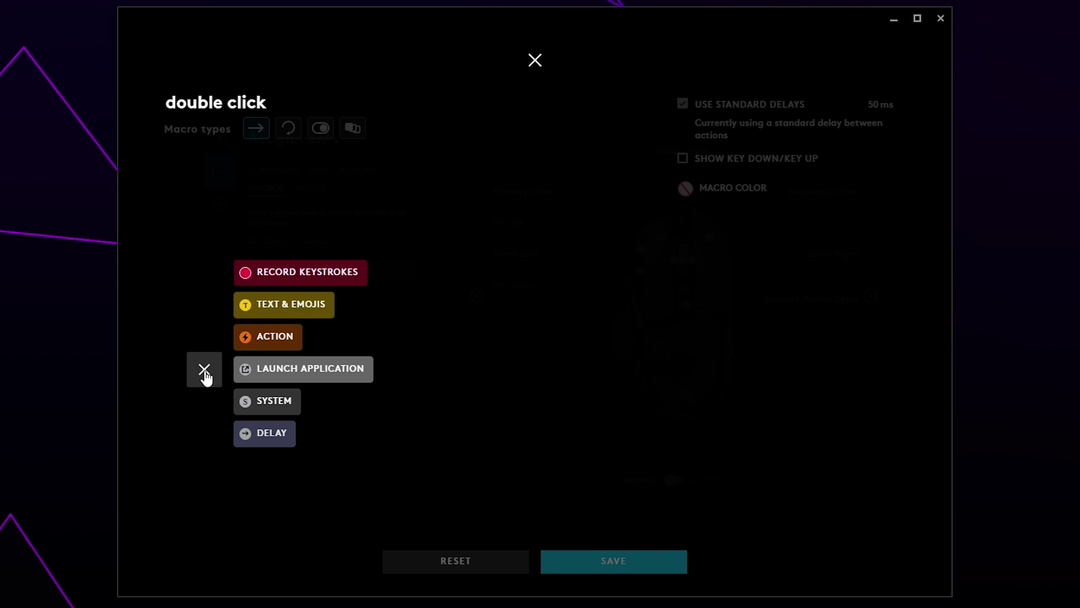
{"action": "left_click", "coordinate": [280, 281]}
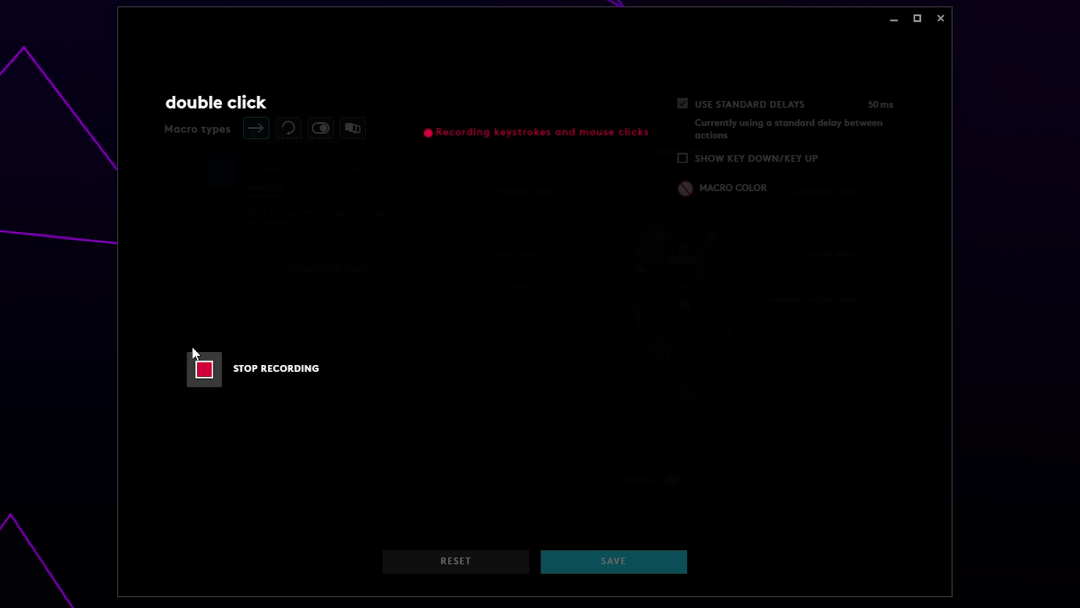
{"action": "left_click", "coordinate": [169, 377]}
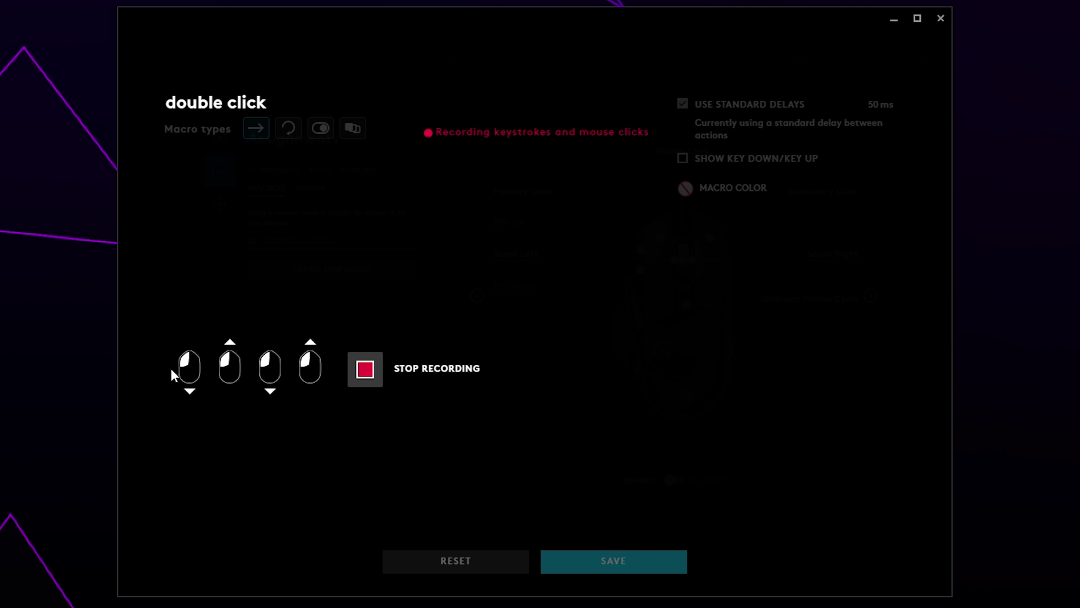
{"action": "left_click", "coordinate": [365, 371]}
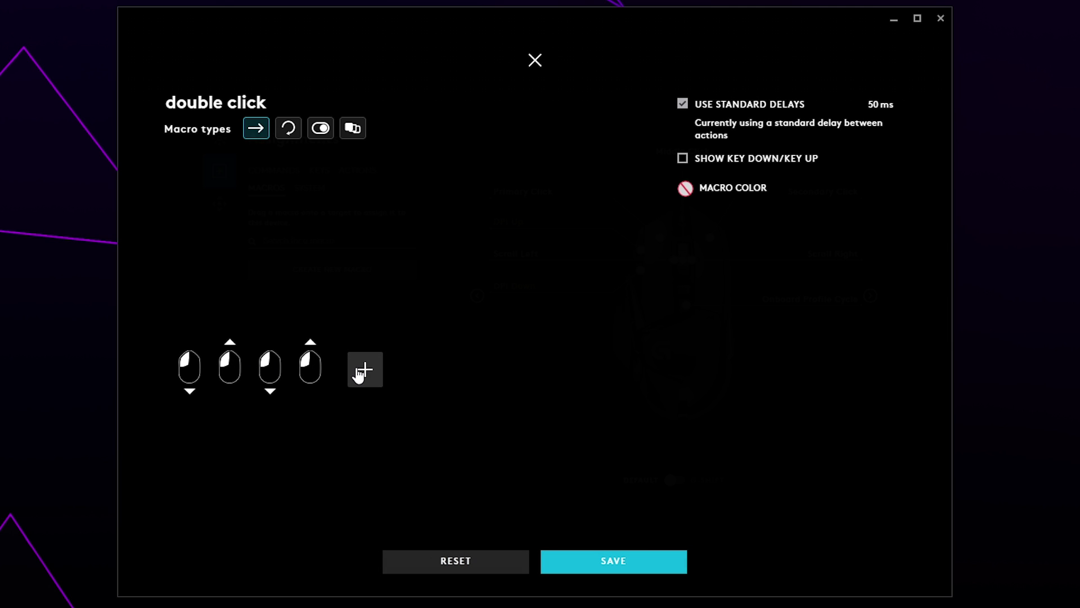
Turn off standard delays and set the three click delays to 9, 15 and 9 ms.
{"action": "left_click", "coordinate": [683, 105]}
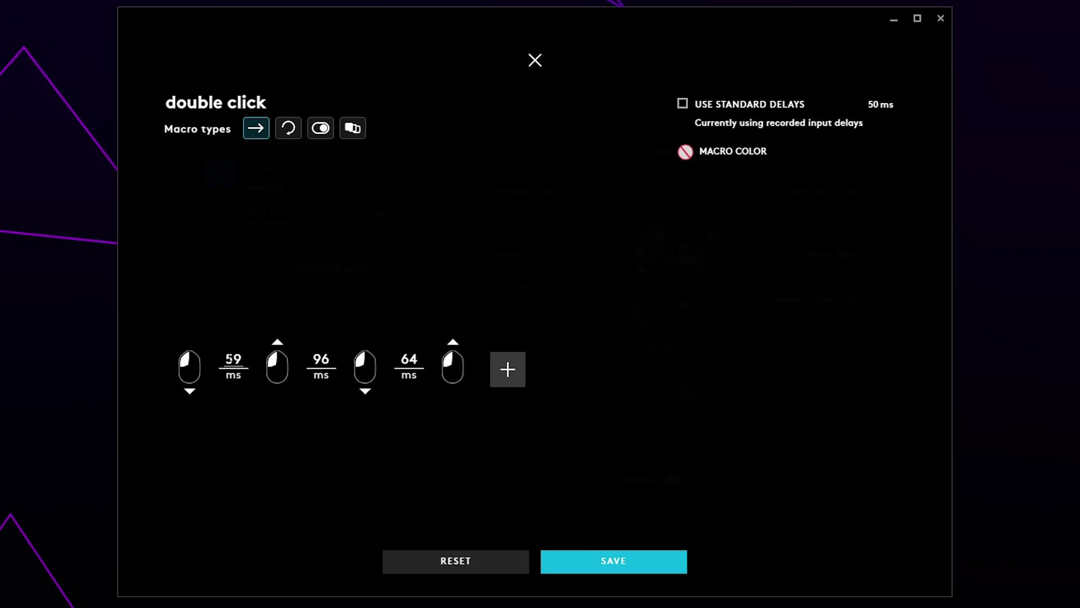
{"action": "left_click", "coordinate": [245, 360]}
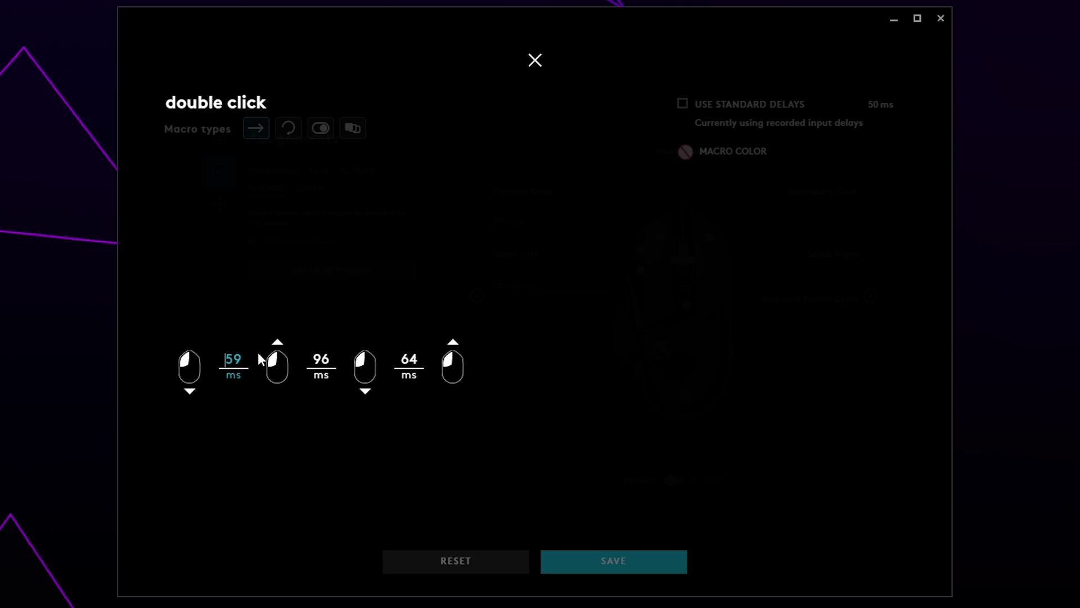
{"action": "type", "text": "9"}
{"action": "double_click", "coordinate": [234, 359]}
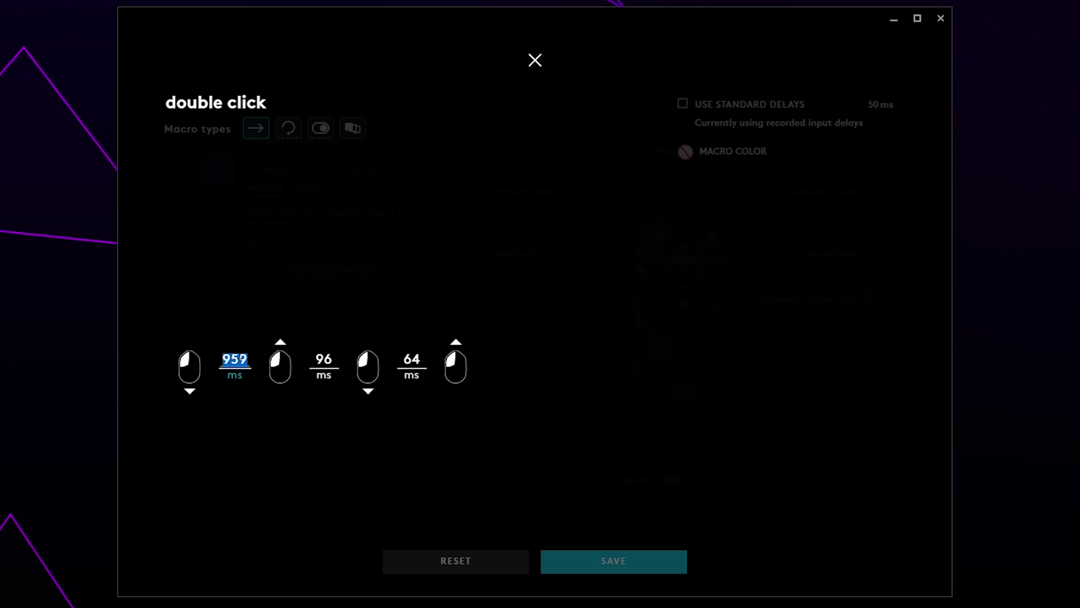
{"action": "type", "text": "9"}
{"action": "key", "text": "Tab"}
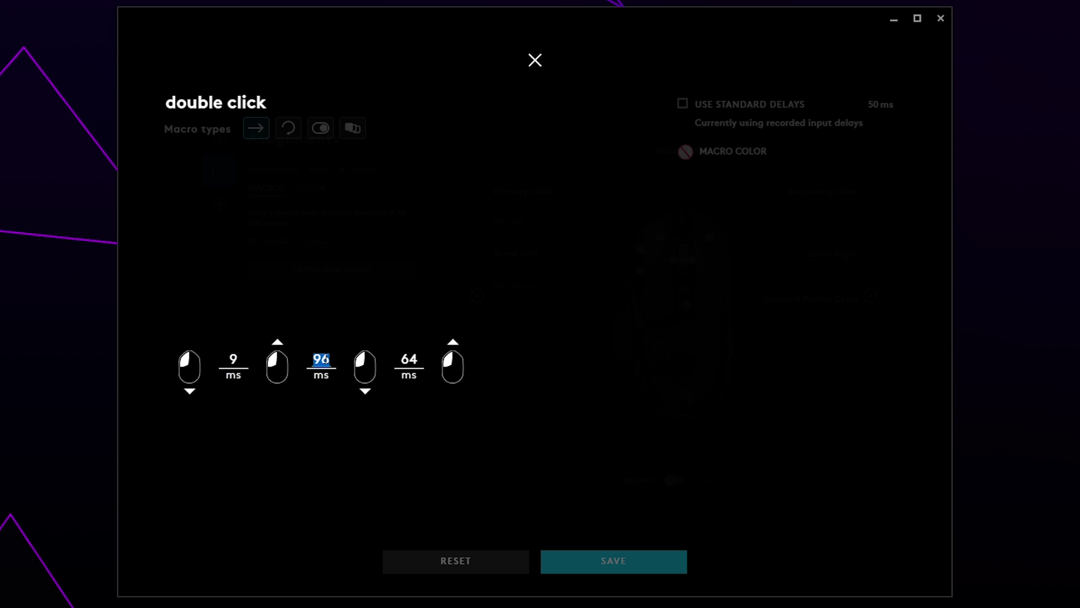
{"action": "type", "text": "15"}
{"action": "key", "text": "Tab"}
{"action": "type", "text": "9"}
{"action": "left_click", "coordinate": [603, 389]}
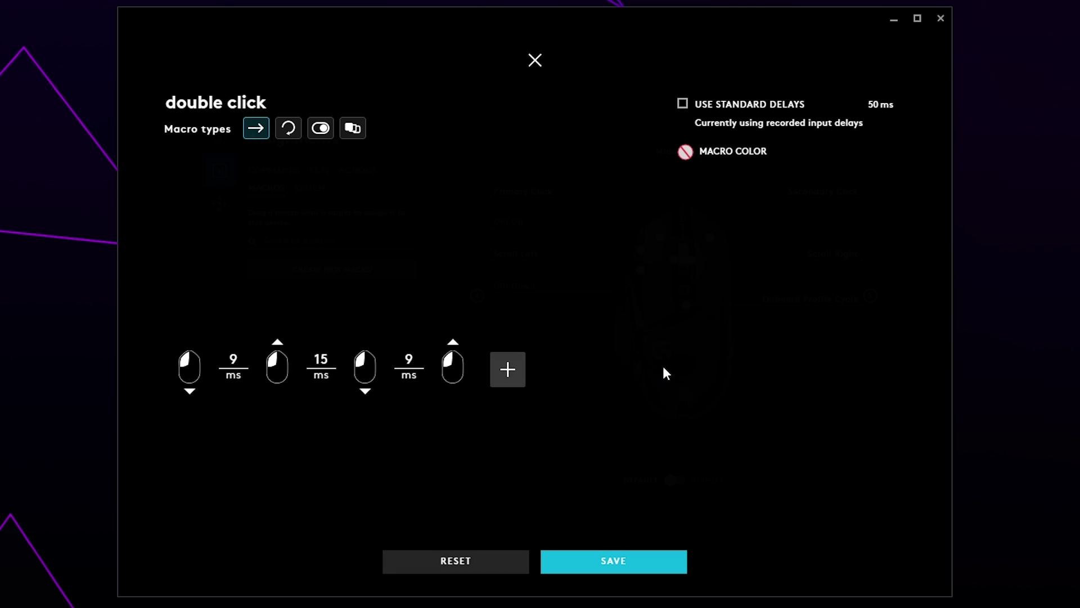
Save the 'double click' macro, assign it to Primary Click, and keep the reassignment.
{"action": "left_click", "coordinate": [625, 560]}
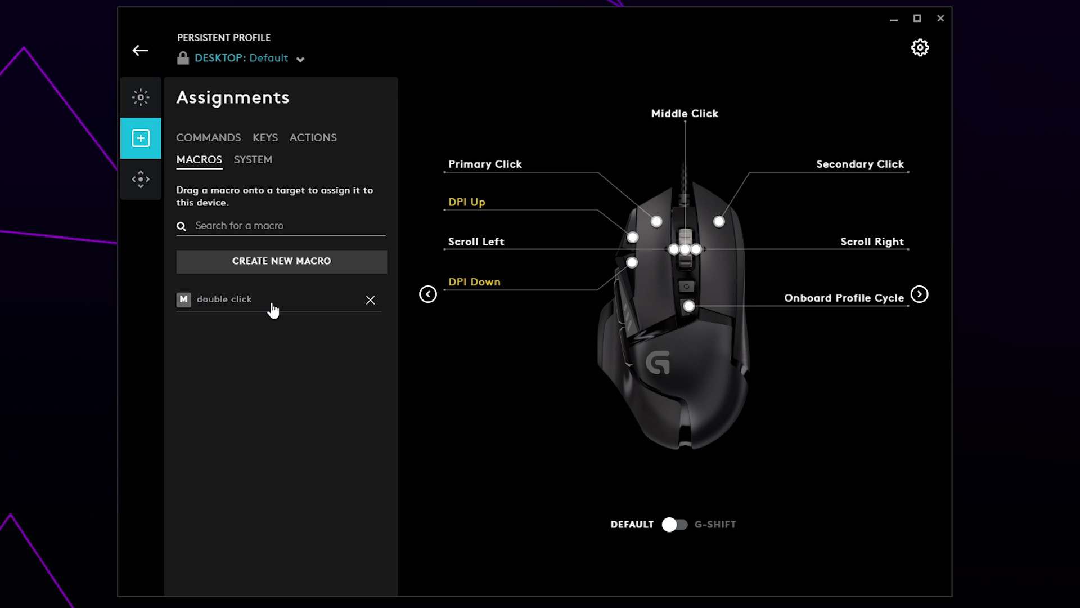
{"action": "left_click_drag", "start_coordinate": [238, 306], "coordinate": [511, 175]}
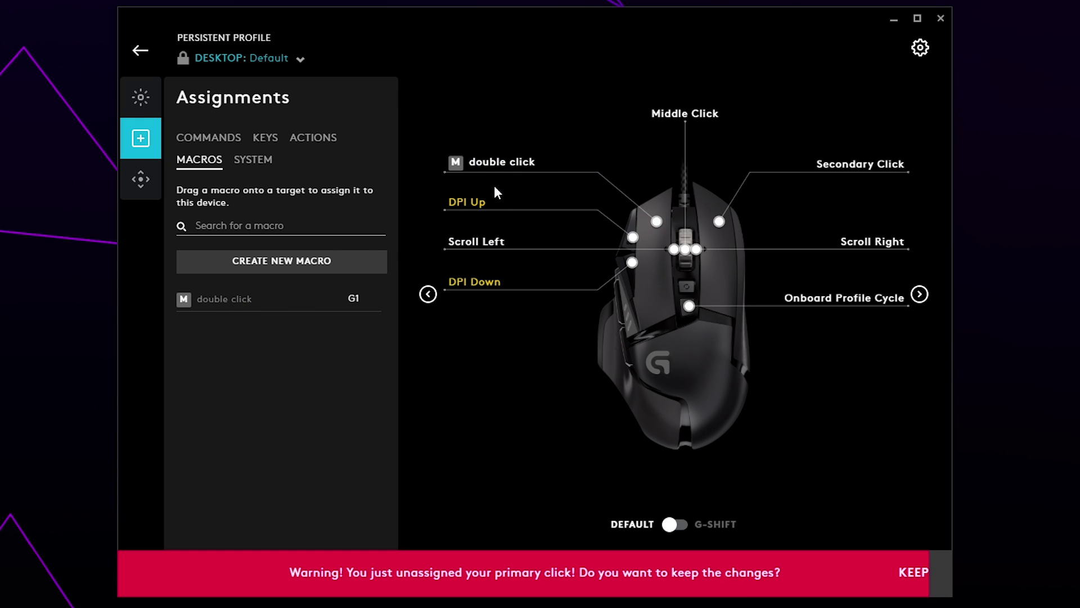
{"action": "left_click", "coordinate": [909, 575]}
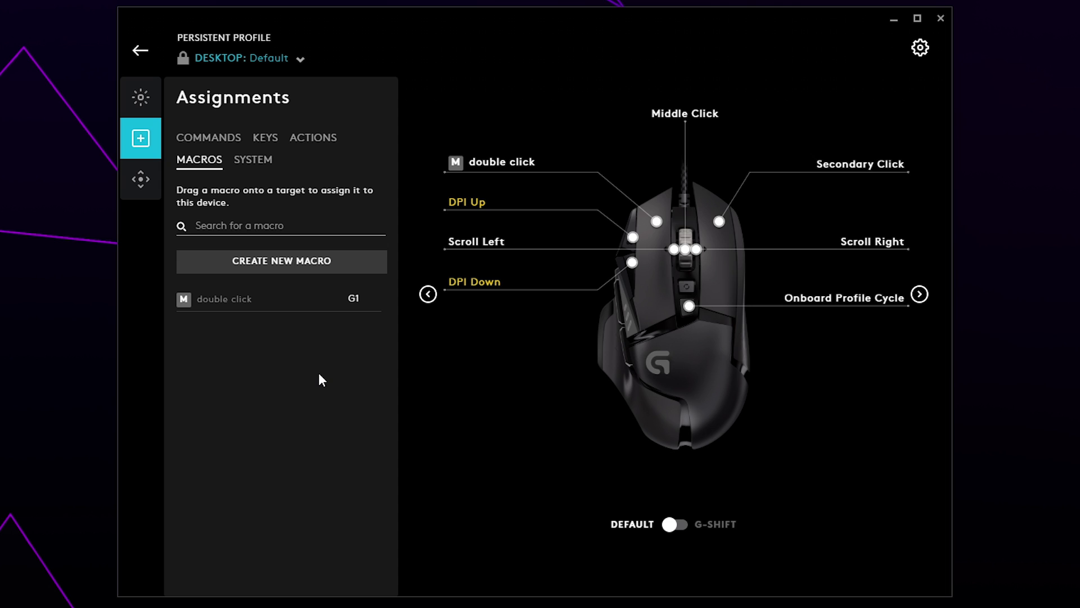
Reopen 'double click' and change its middle delay from 15 ms to 10 ms.
{"action": "left_click", "coordinate": [251, 300]}
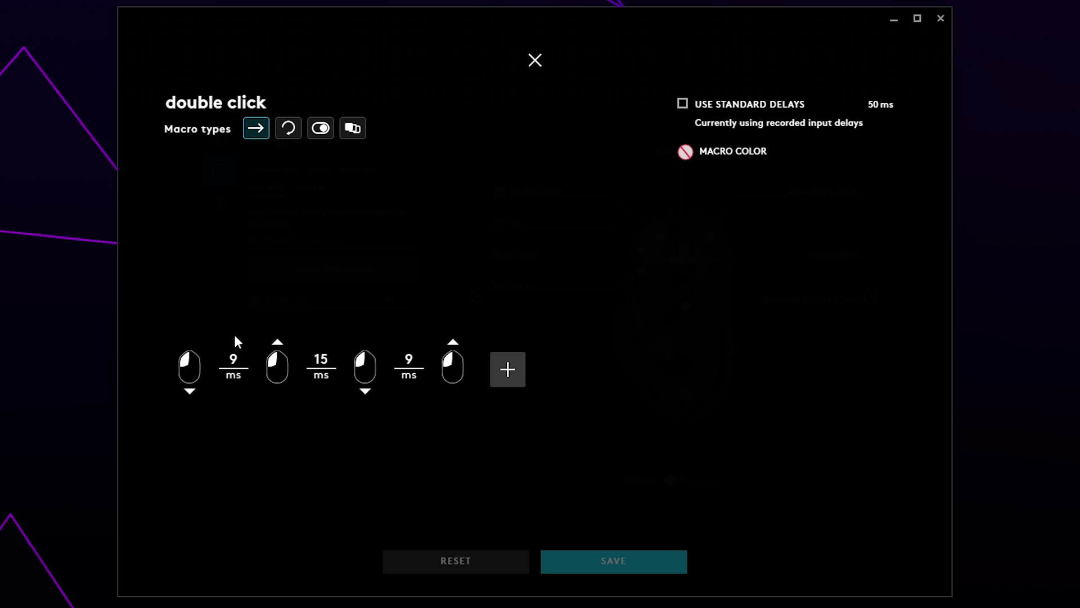
{"action": "left_click", "coordinate": [321, 359]}
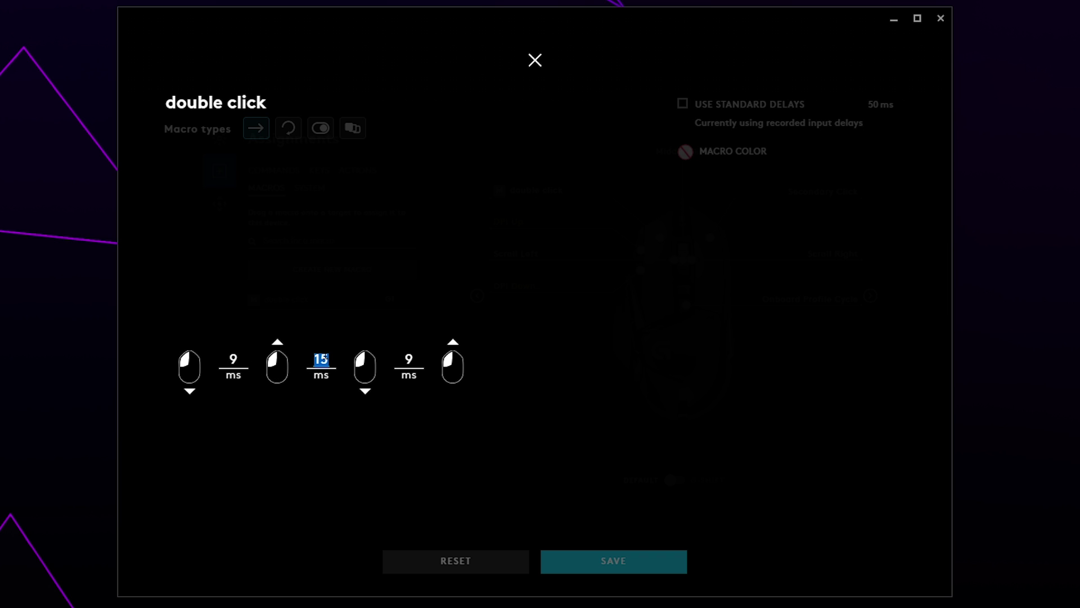
{"action": "type", "text": "10"}
{"action": "left_click", "coordinate": [354, 455]}
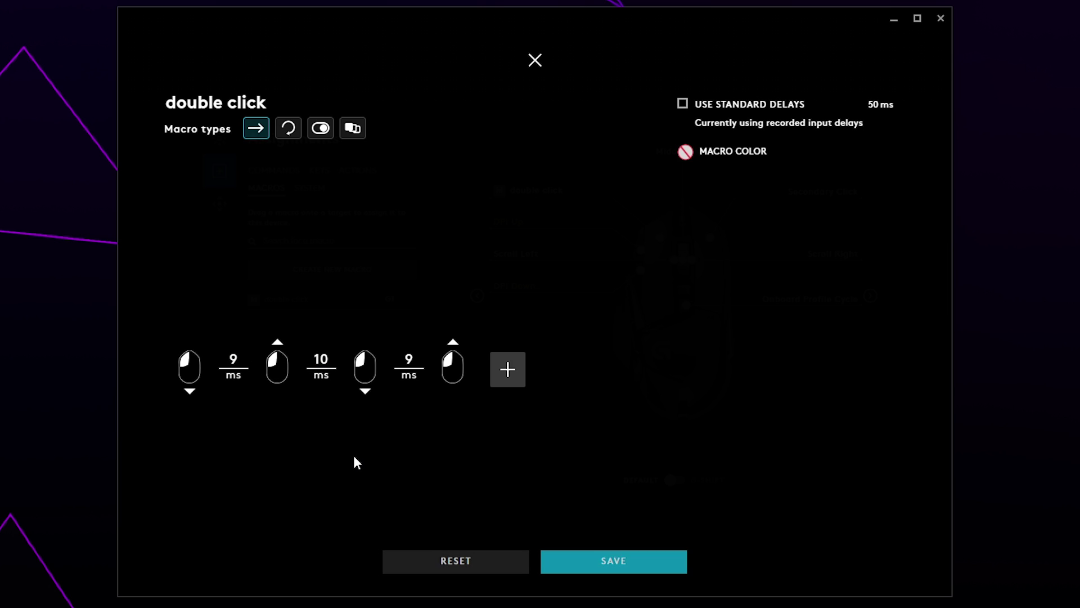